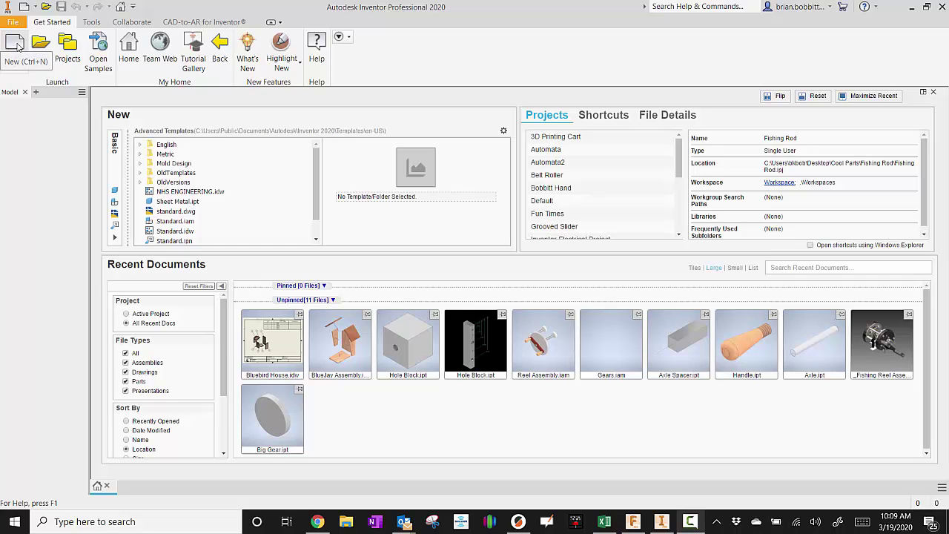
Create a new drawing from the NHS ENGINEERING.idw template, accepting PLTW Training as the class period
left_click(16, 46)
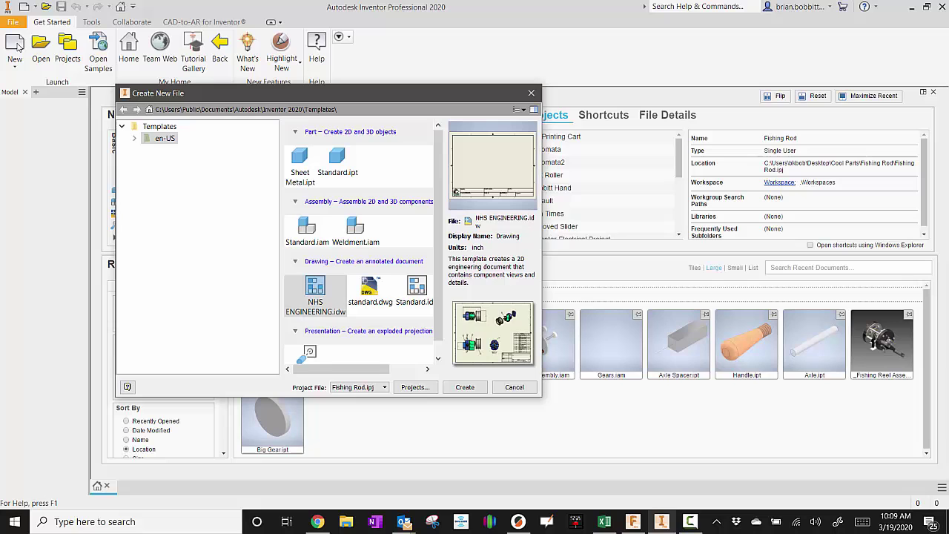
double_click(324, 296)
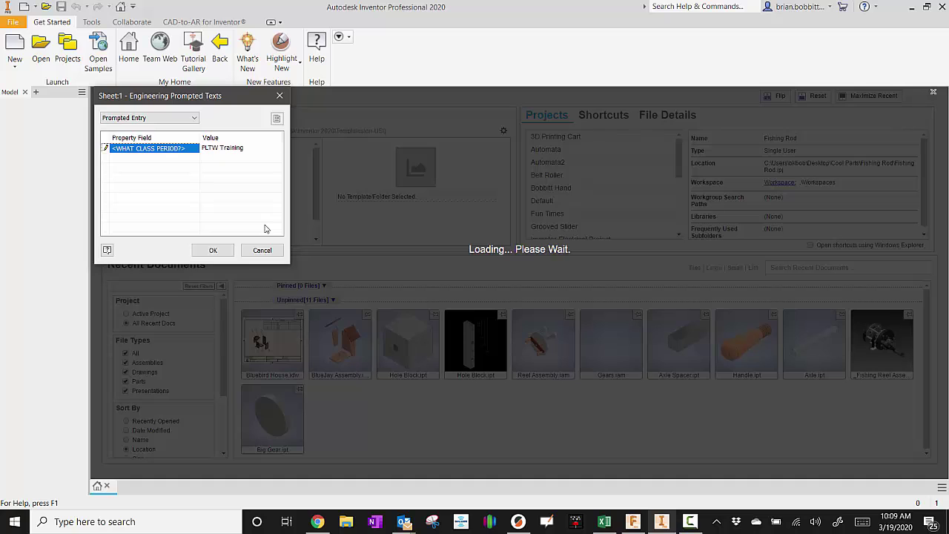
left_click(213, 250)
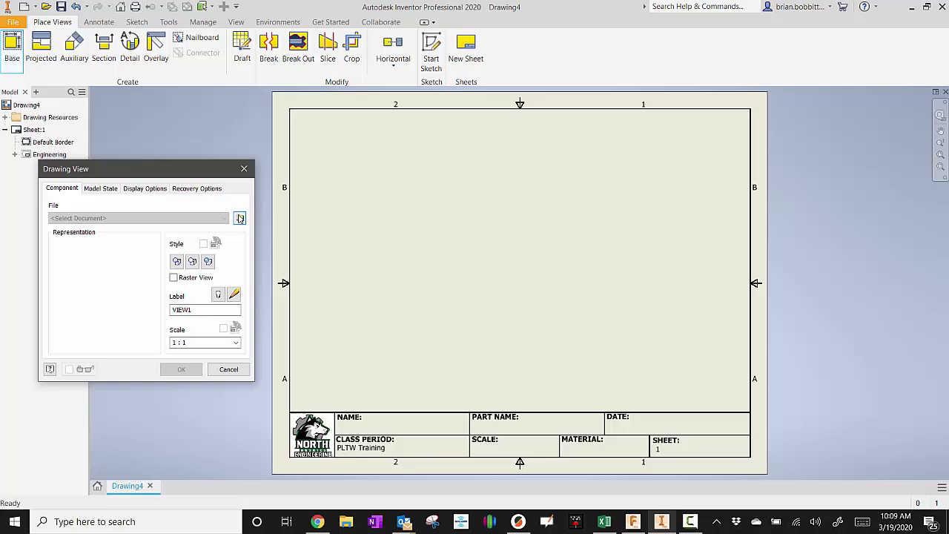
Place a front base view of MV-11.ipt at 1/4 scale with projected top, right-side and isometric views
left_click(239, 218)
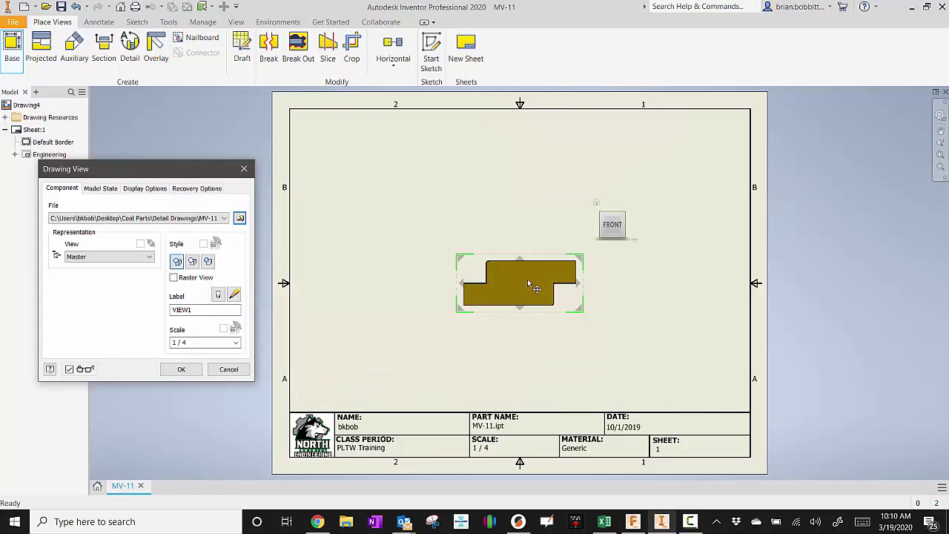
key("Return")
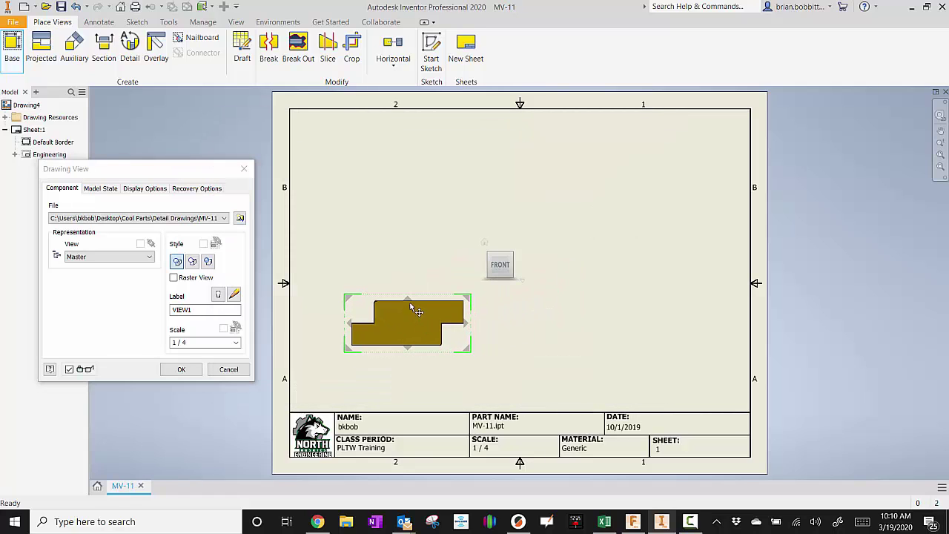
left_click(408, 300)
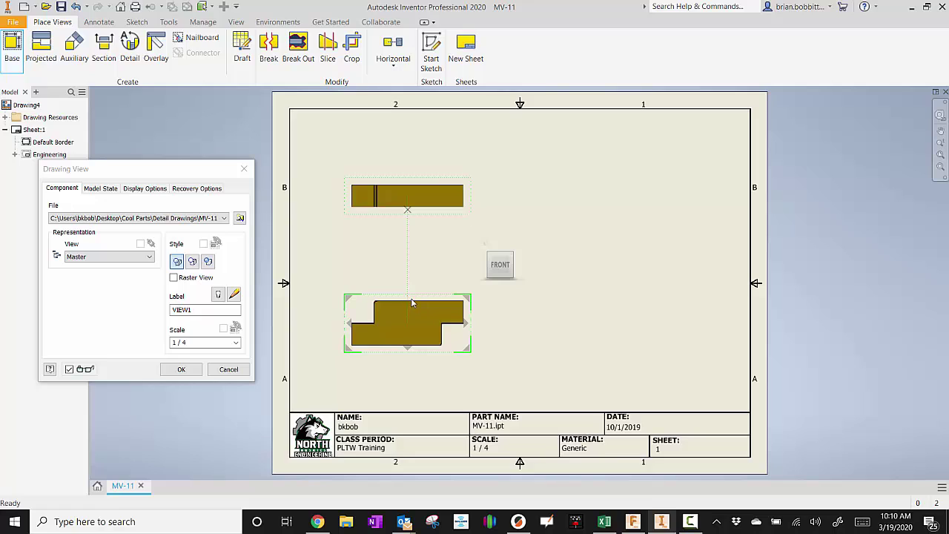
left_click(466, 324)
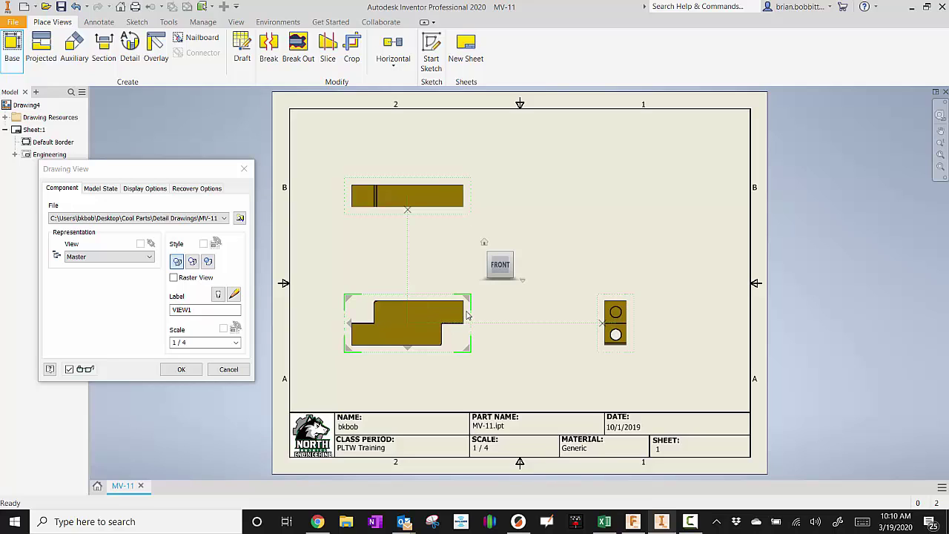
left_click(467, 298)
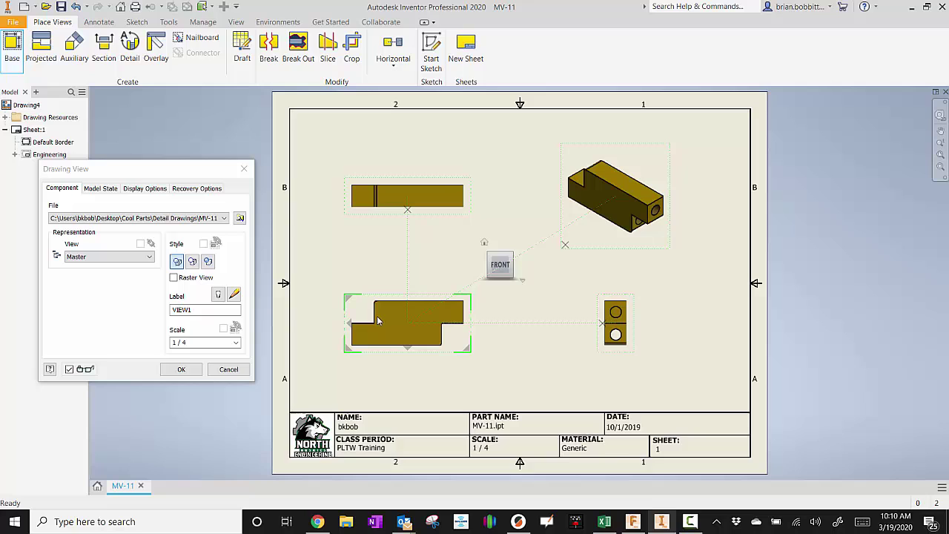
left_click(182, 370)
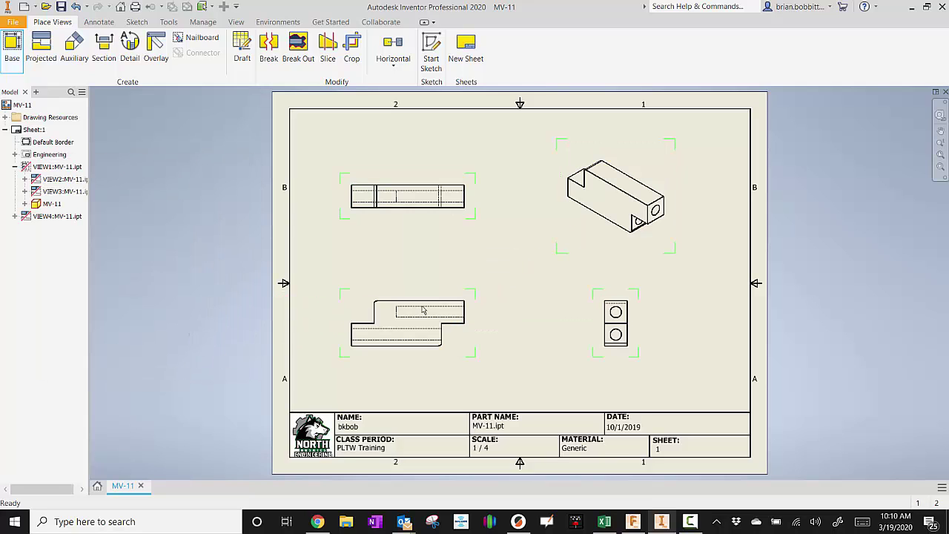
Change the isometric view's display style to Shaded
double_click(597, 239)
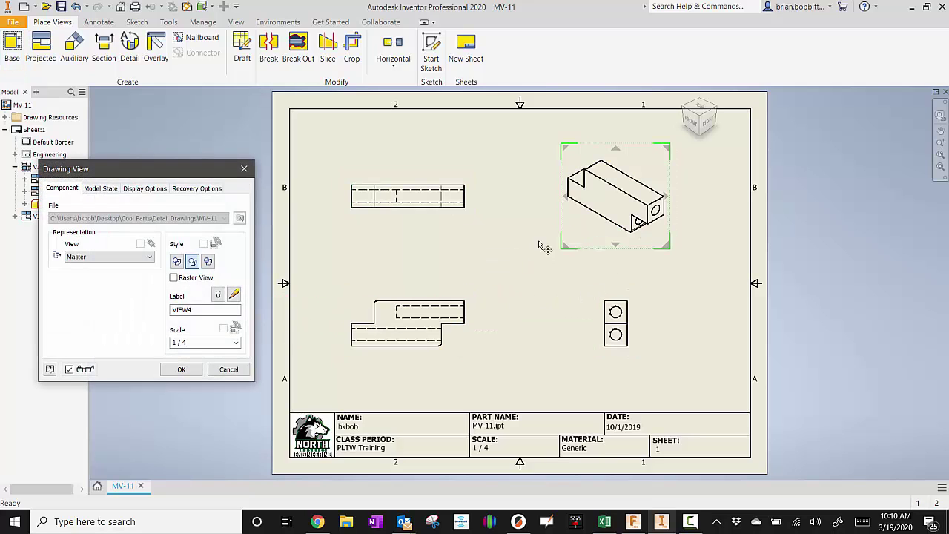
left_click(209, 263)
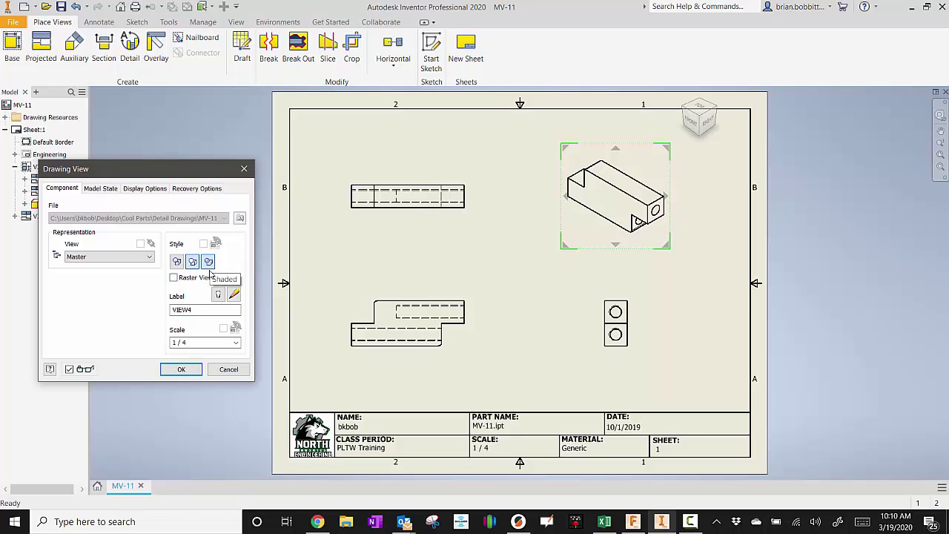
left_click(190, 370)
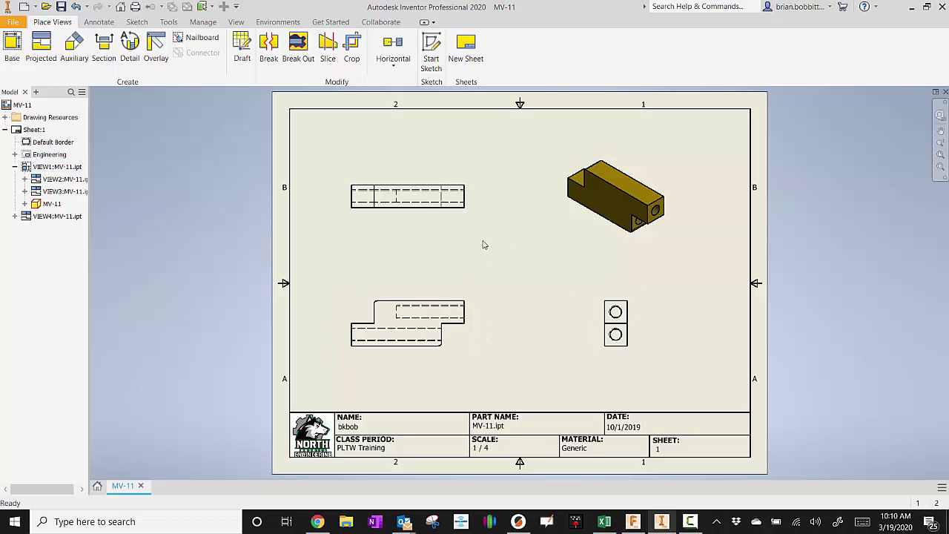
Add automated centerlines to the top, front and right-side views, including cylindrical features and axis-parallel projection
left_click(472, 205)
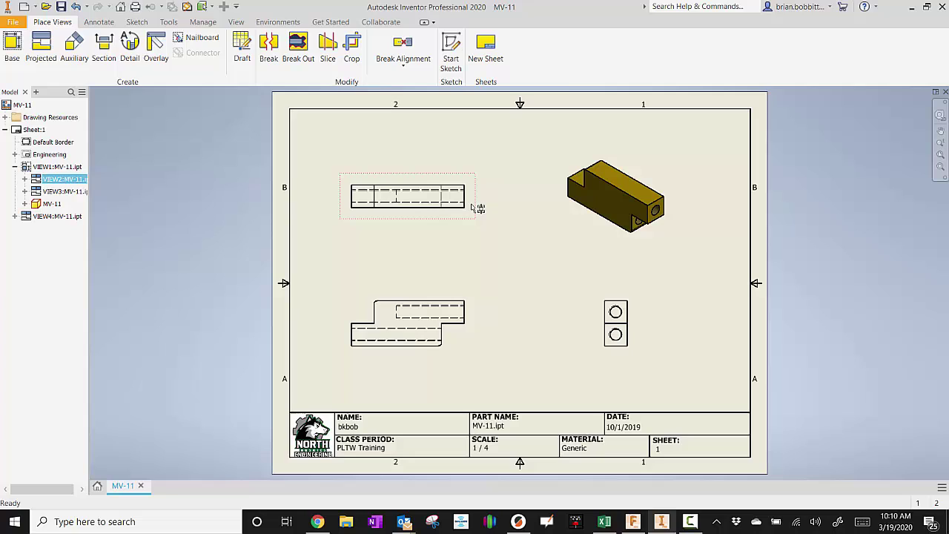
left_click(480, 325, "ctrl")
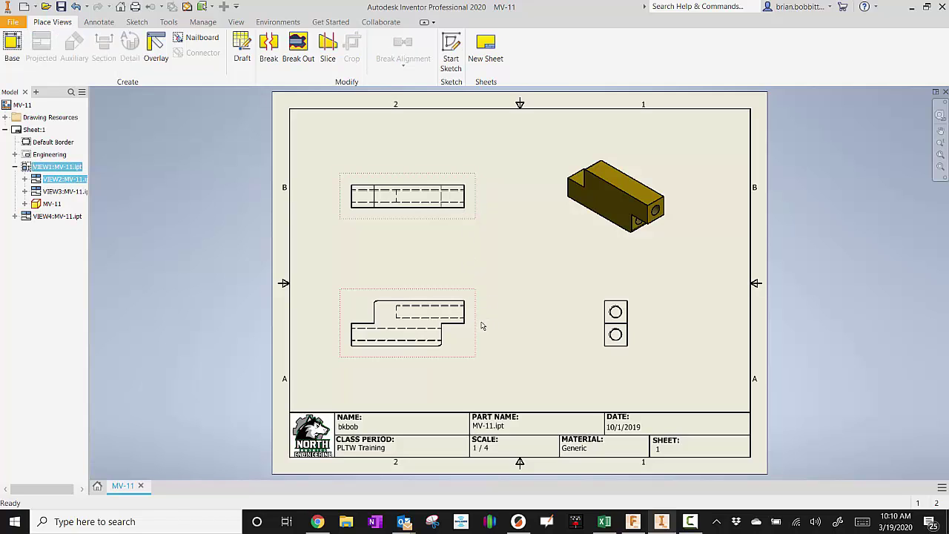
left_click(638, 332, "ctrl")
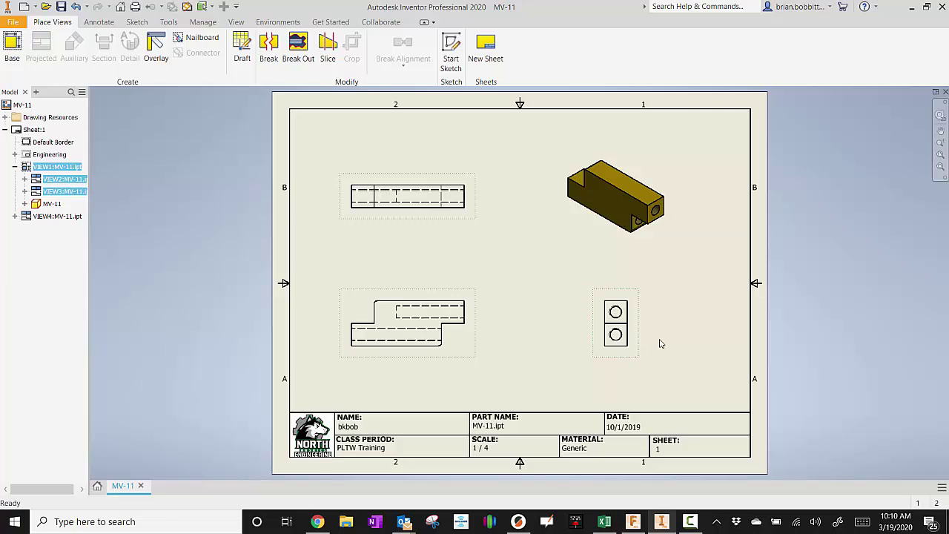
right_click(561, 355)
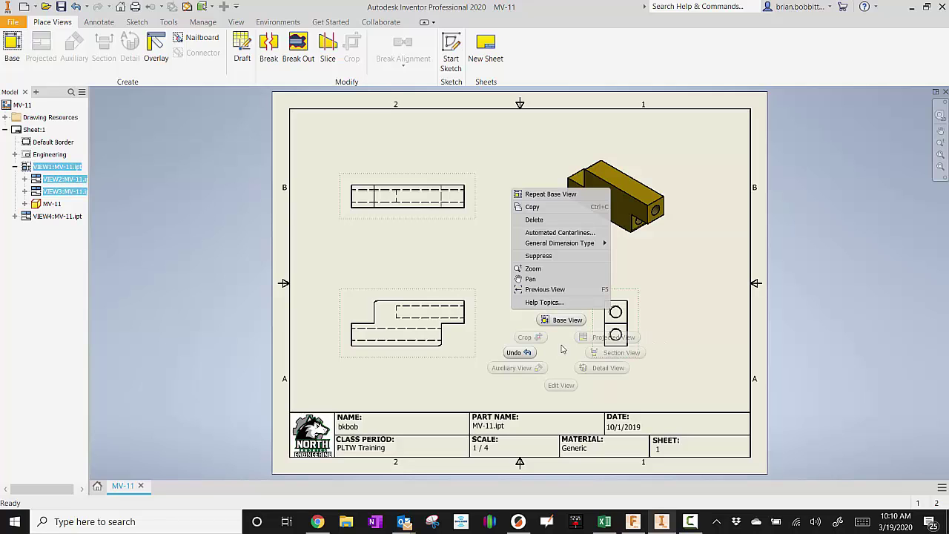
key("Escape")
right_click(610, 326)
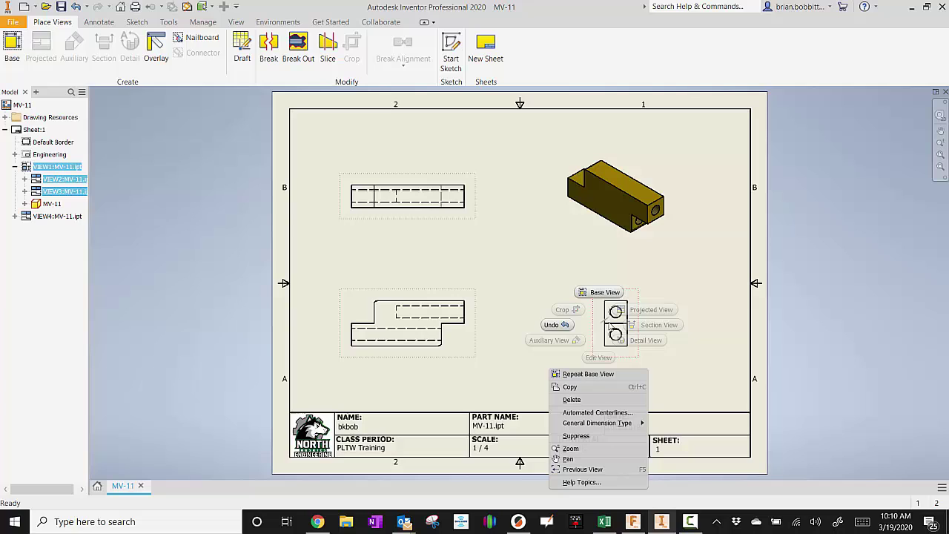
left_click(586, 412)
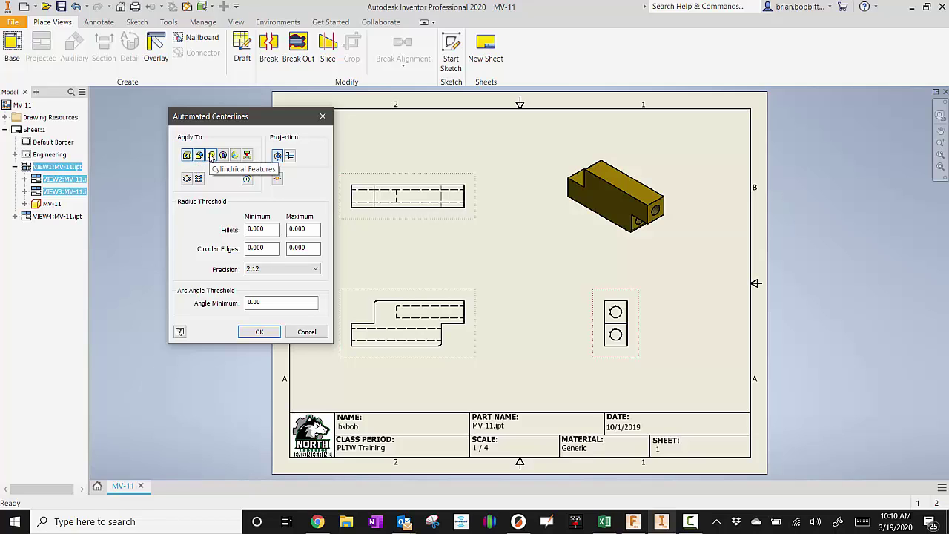
left_click(211, 156)
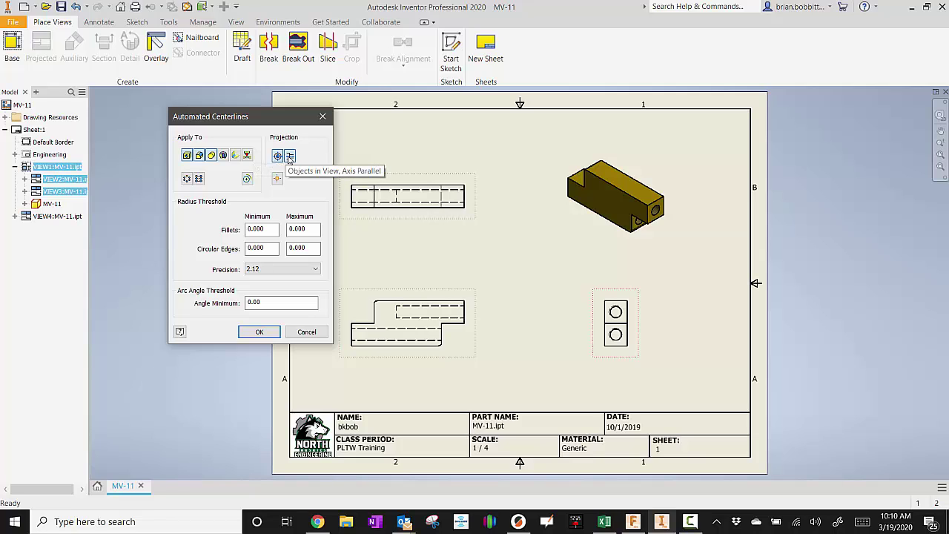
left_click(261, 331)
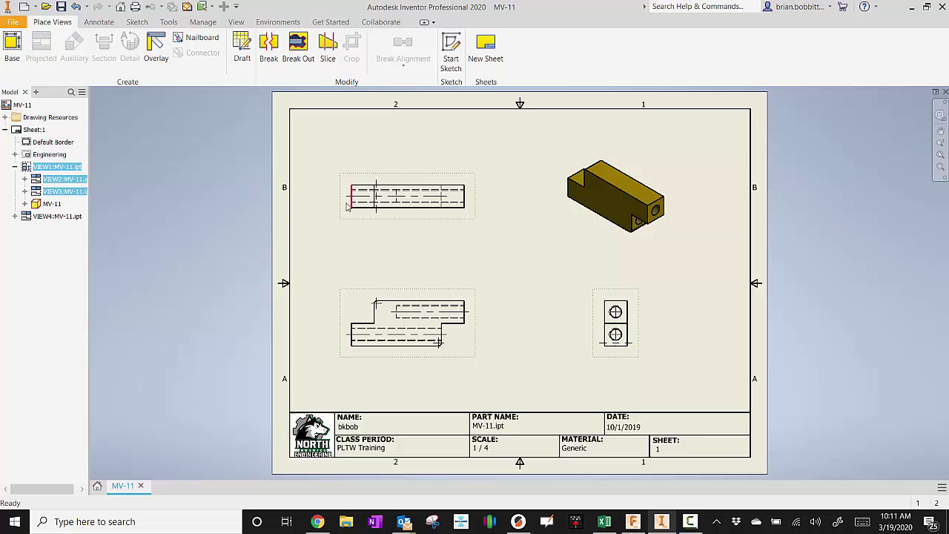
Create baseline dimensions below the front view, measuring horizontally from its left edge to the other vertical edges
left_click(99, 24)
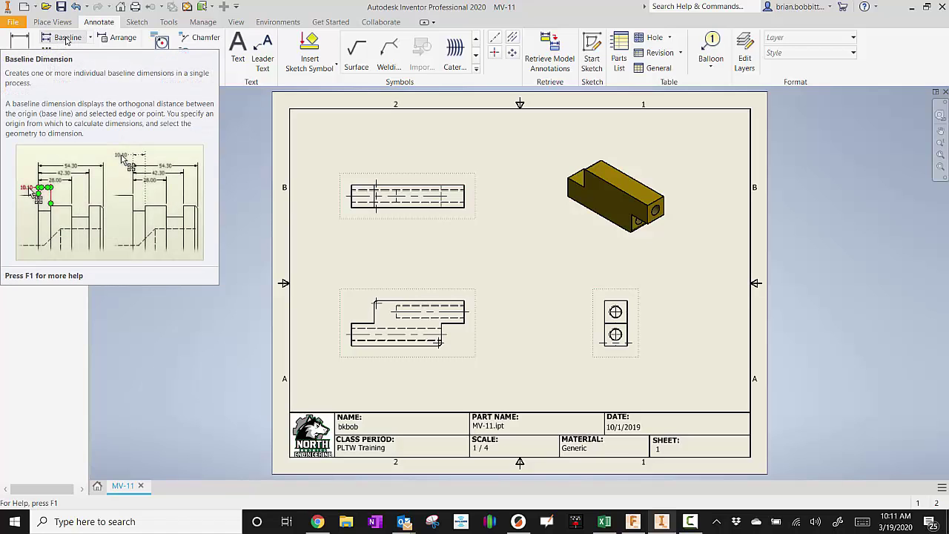
left_click(67, 38)
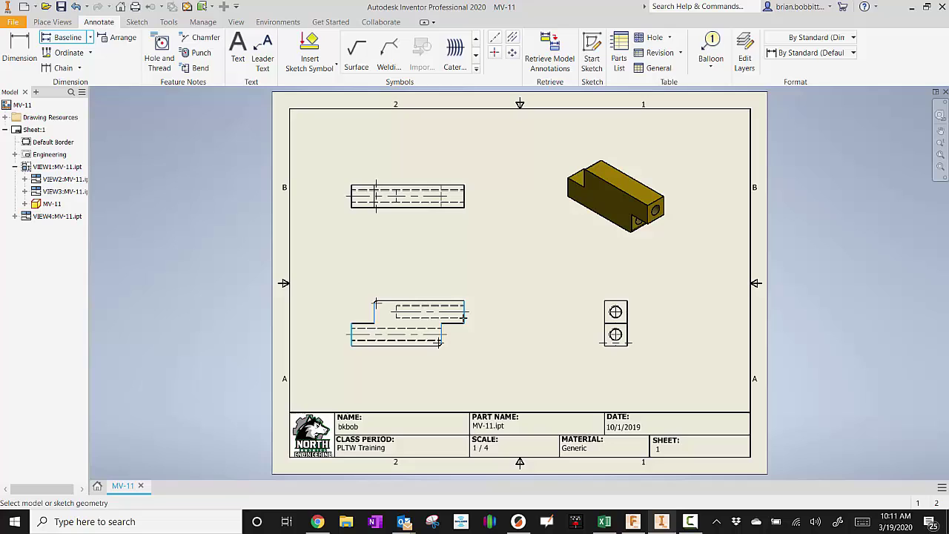
right_click(486, 306)
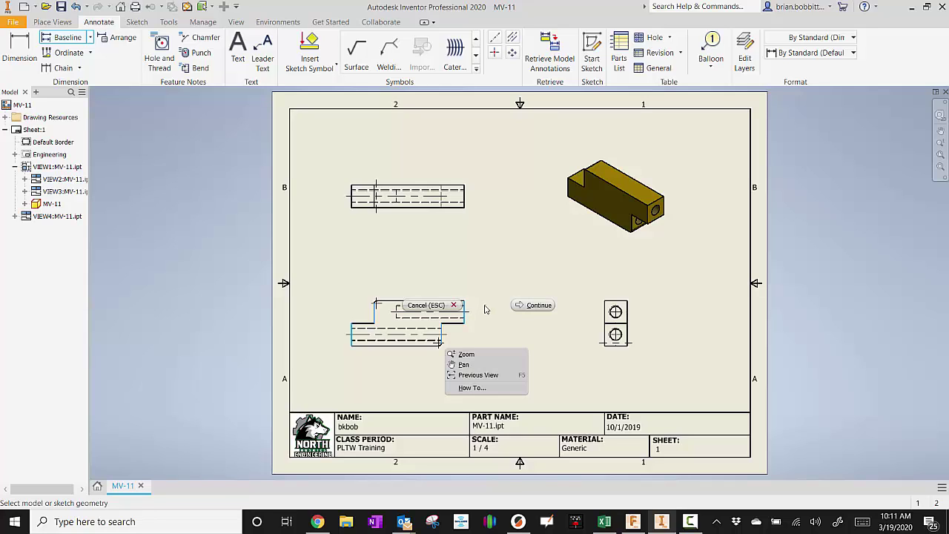
left_click(532, 305)
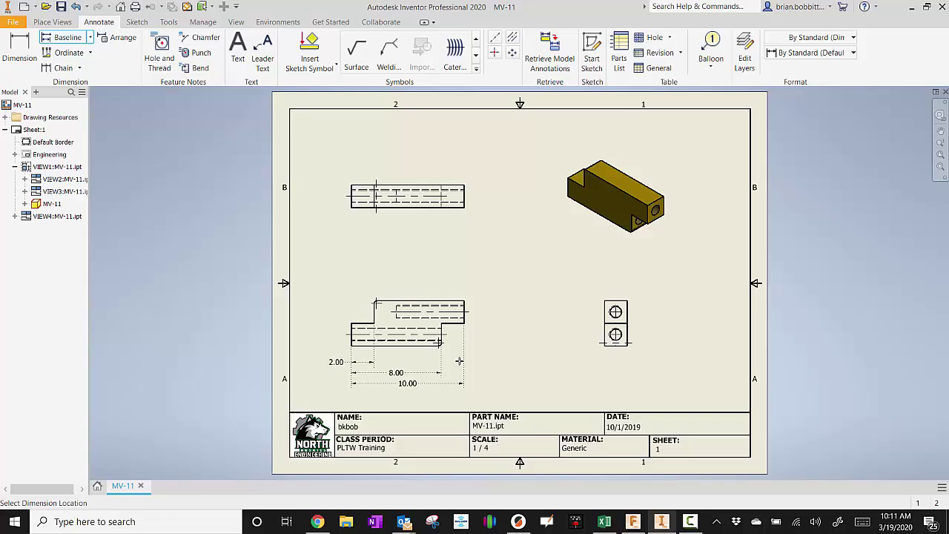
left_click(459, 361)
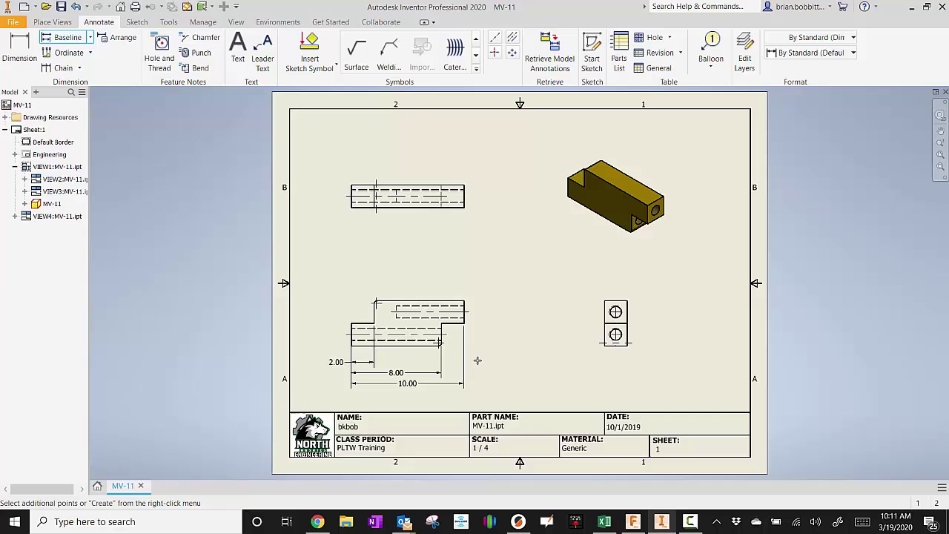
right_click(494, 349)
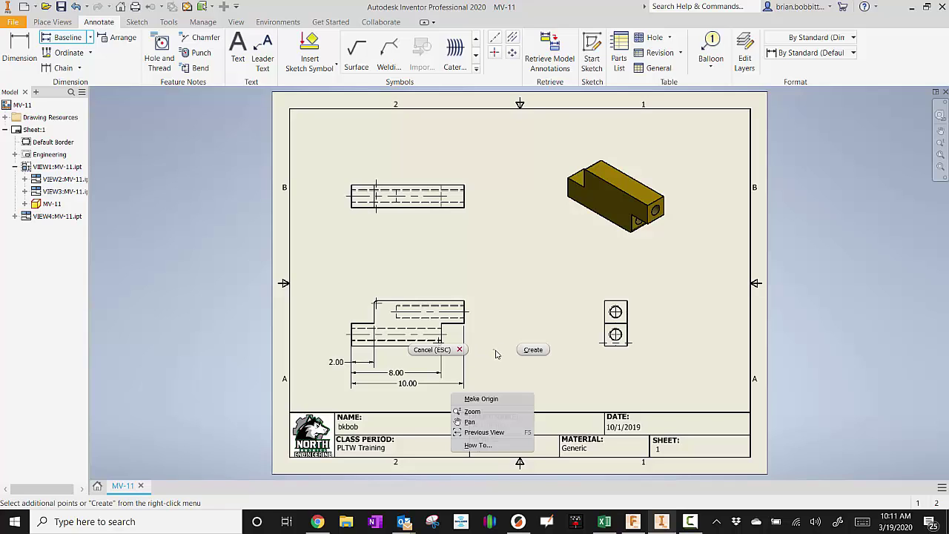
left_click(531, 351)
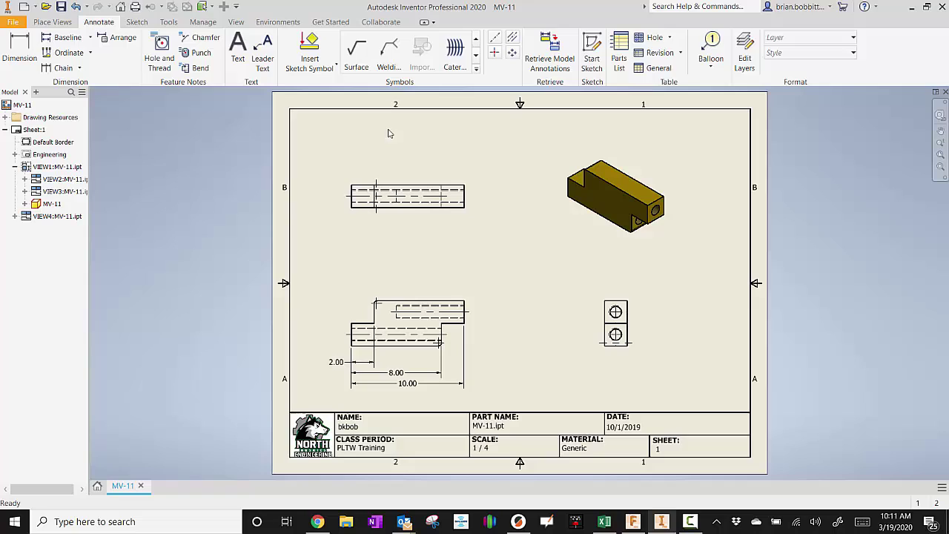
Create vertical baseline dimensions left of the right-side view, from its top edge to the hole centers, middle edge and bottom edge
left_click(64, 37)
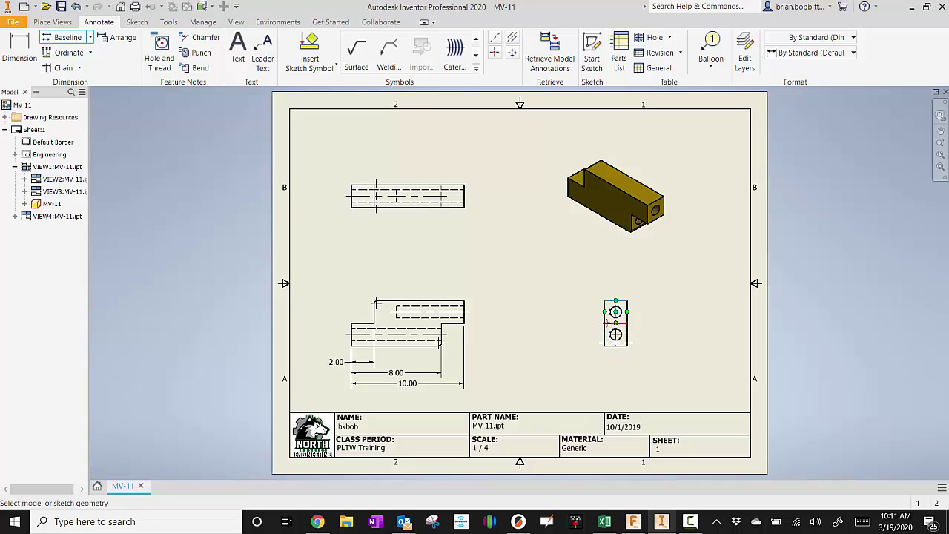
left_click(615, 335)
right_click(579, 324)
left_click(610, 320)
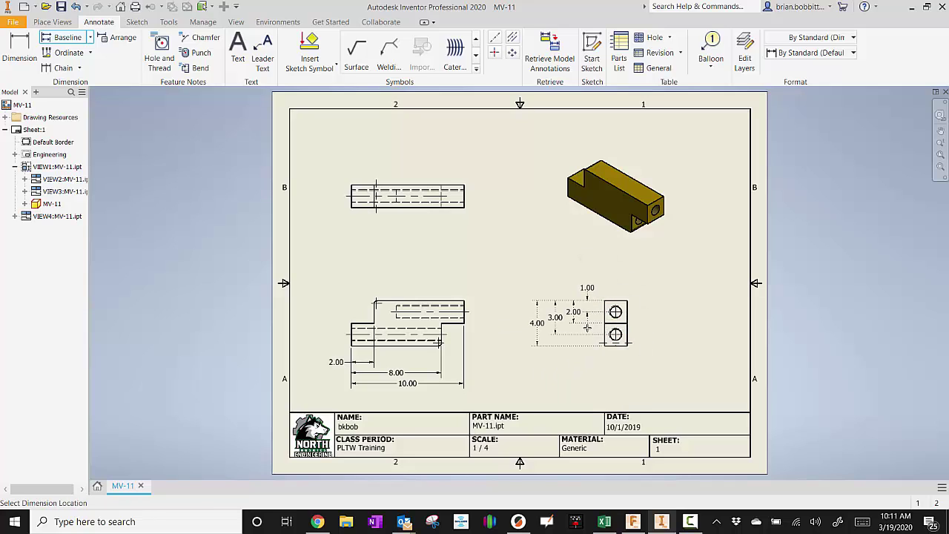
left_click(586, 327)
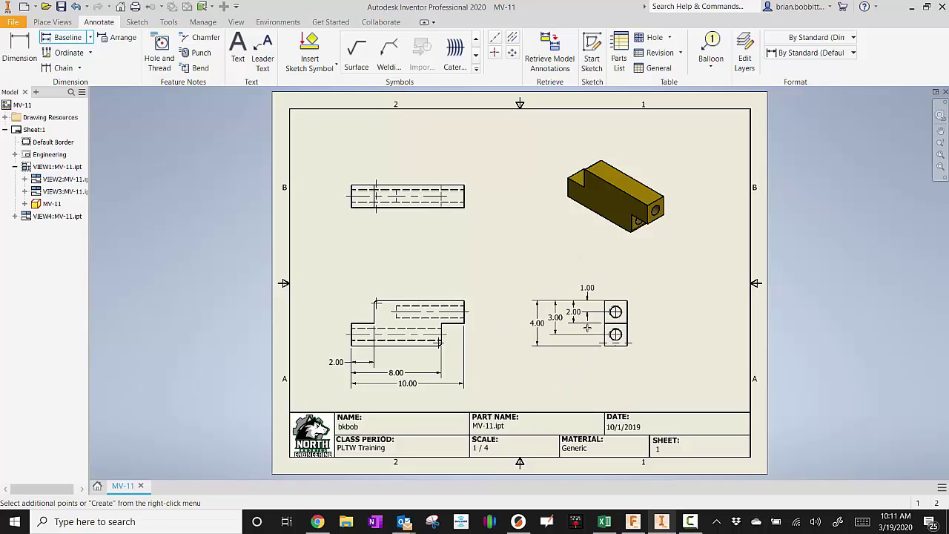
right_click(571, 364)
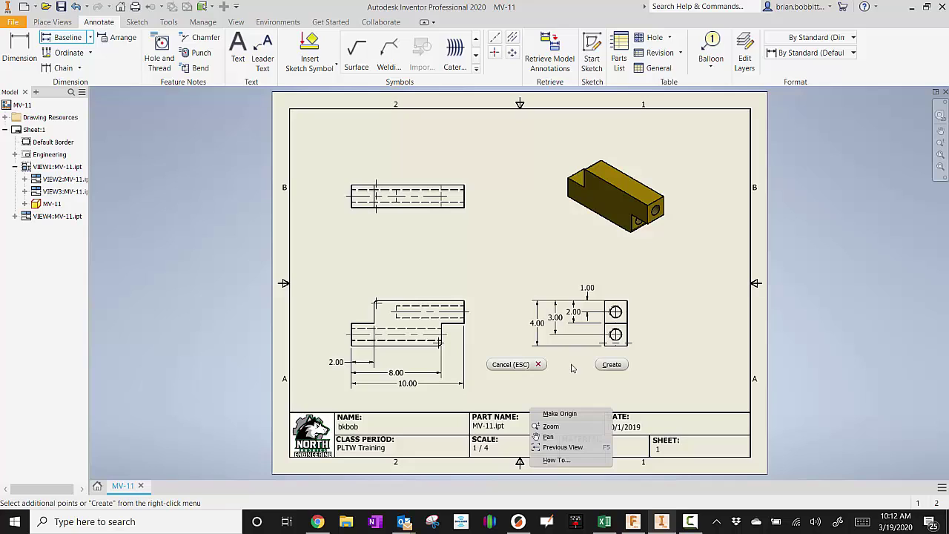
left_click(611, 365)
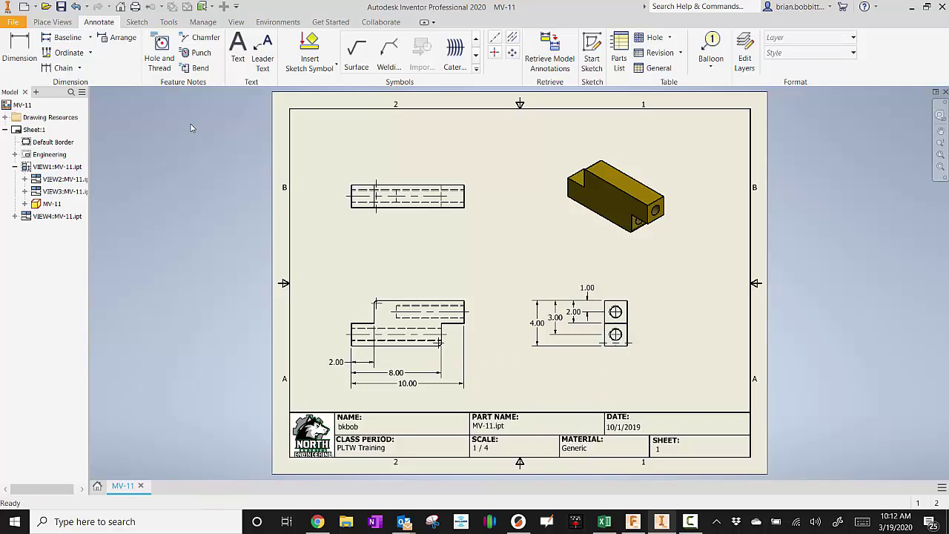
Create horizontal baseline dimensions below the top view, from its left edge to the step edge and the right edge
left_click(64, 40)
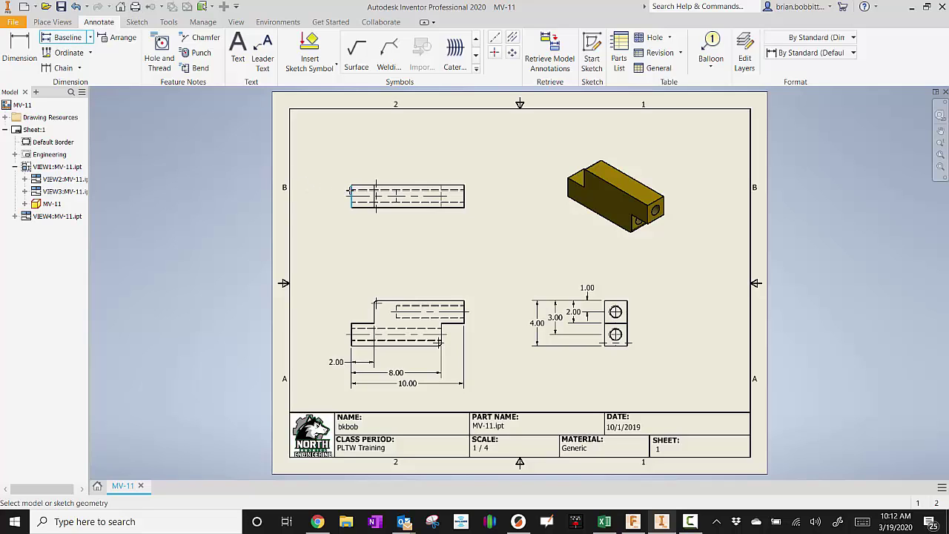
right_click(508, 215)
left_click(522, 212)
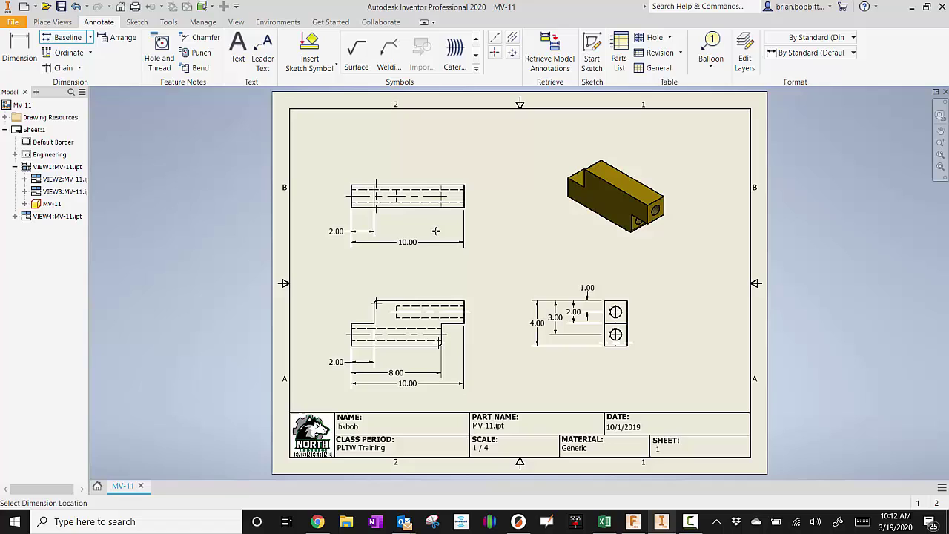
left_click(433, 221)
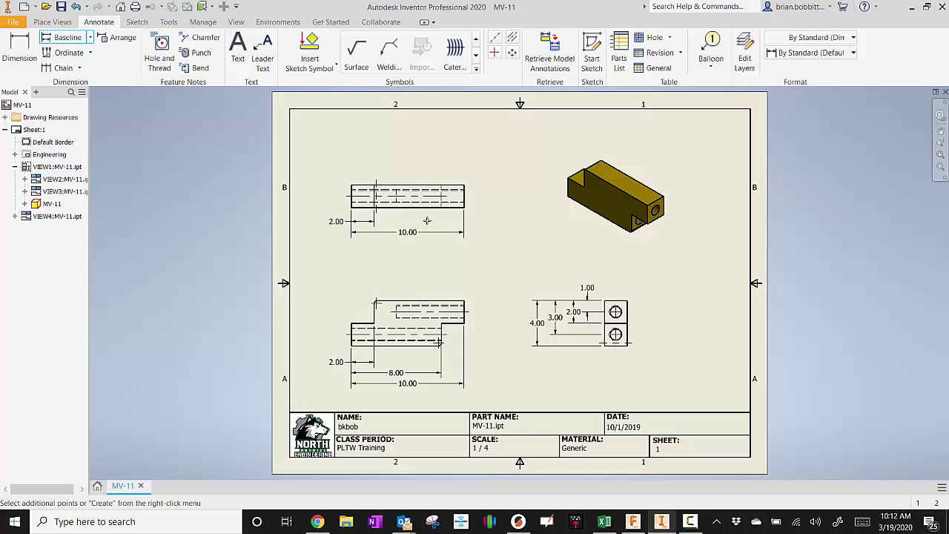
right_click(427, 220)
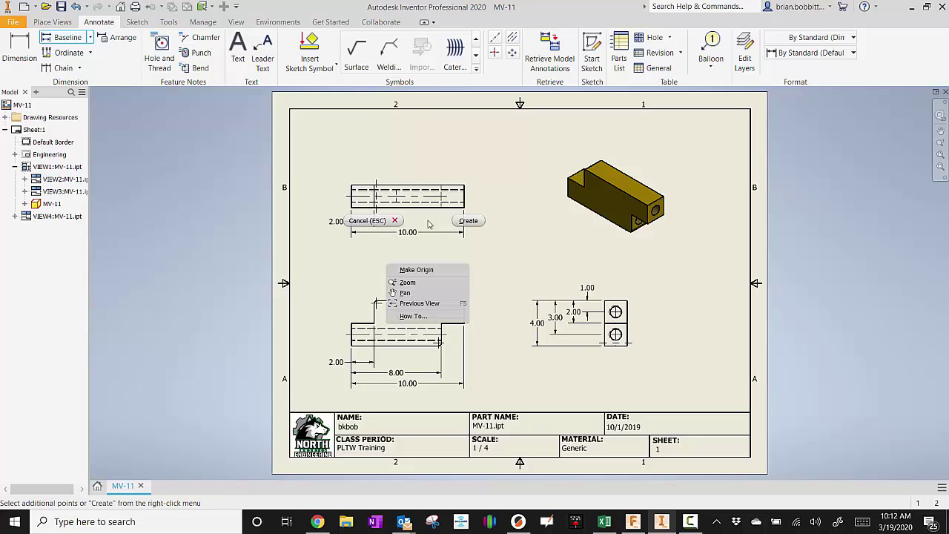
left_click(472, 224)
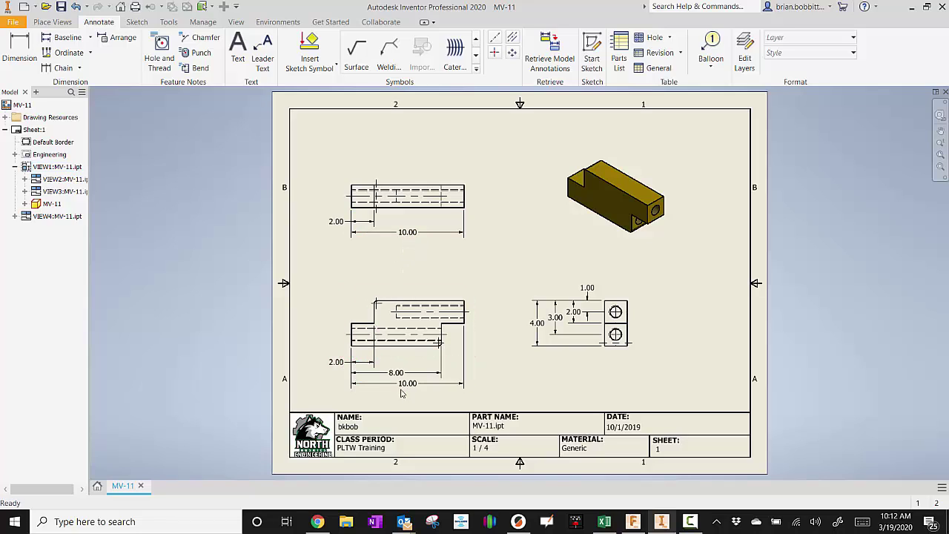
Delete both baseline dimensions below the top view
left_click(345, 225)
key("Delete")
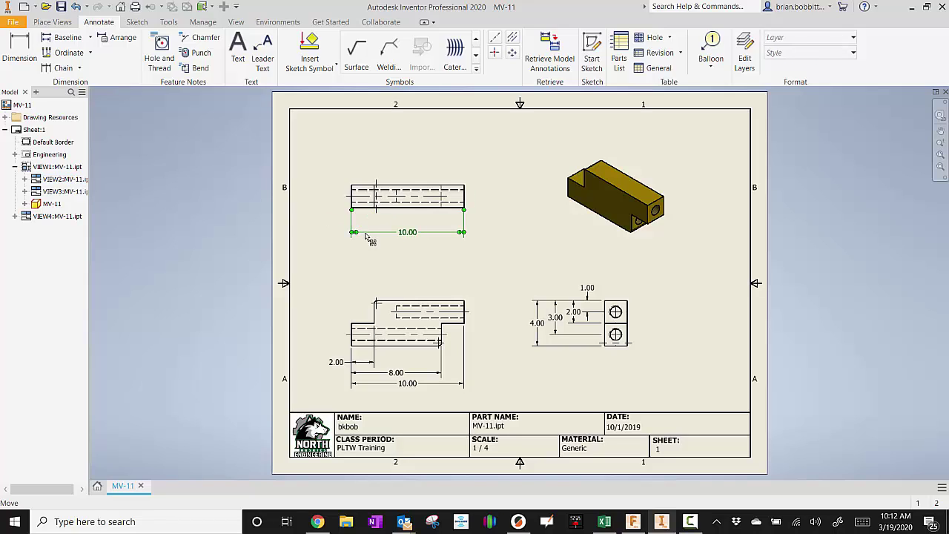
left_click(362, 234)
key("Delete")
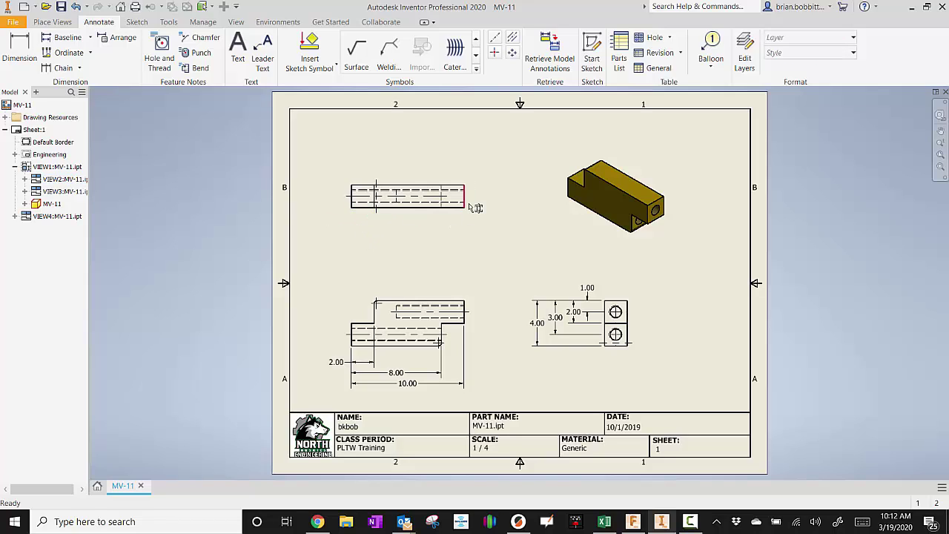
Add a hole and thread note to the upper hole in the right-side view, placed above and to the right of it
left_click(172, 52)
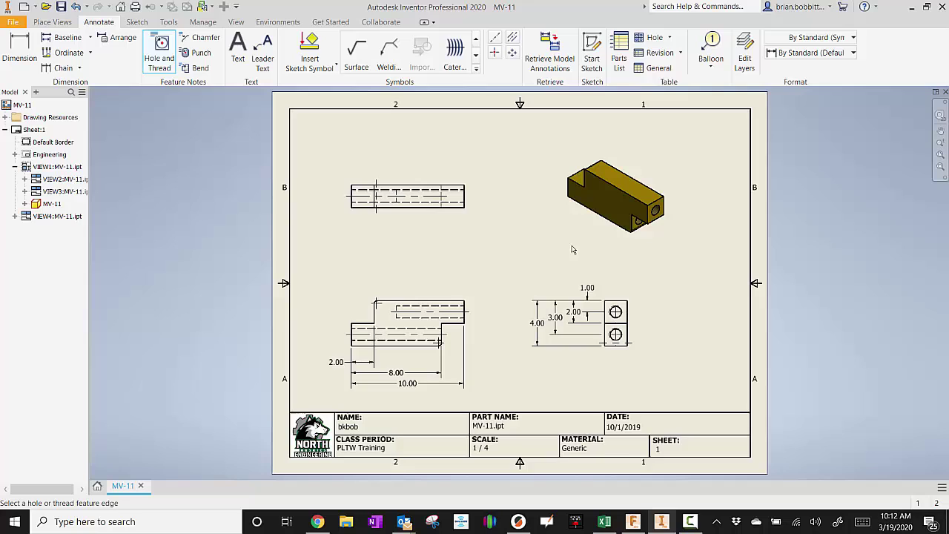
left_click(627, 315)
left_click(639, 277)
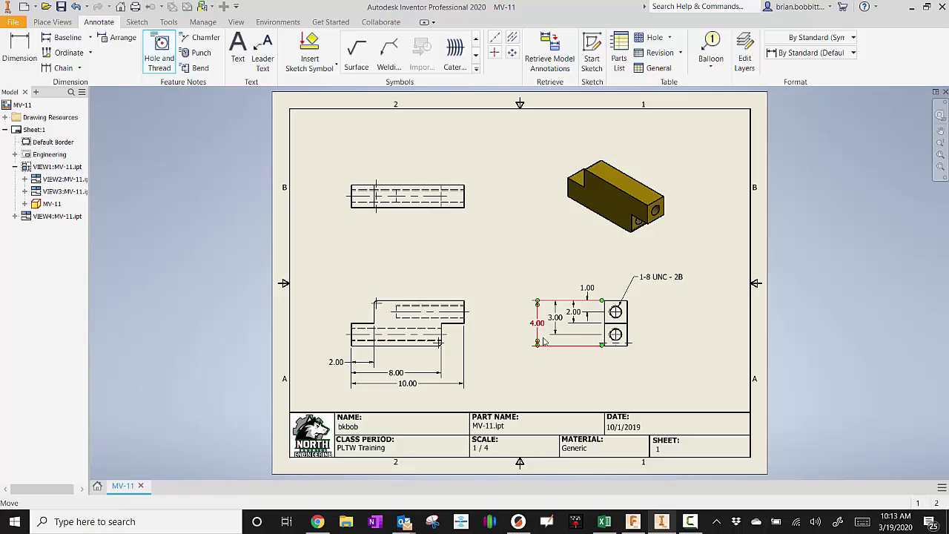
key("Escape")
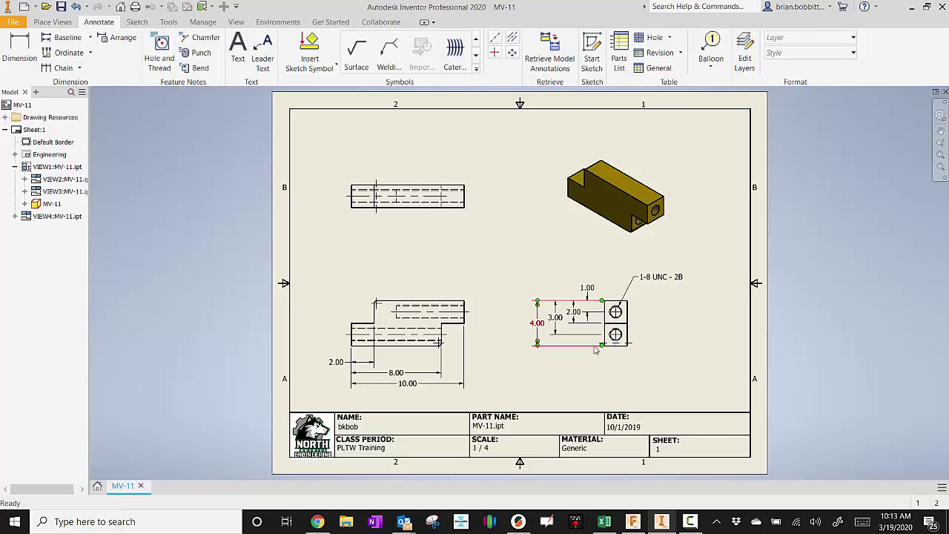
Create a new dimension style from the right-side view's 4.00 dimension with vertical linear text oriented Inline - Vertical
right_click(538, 329)
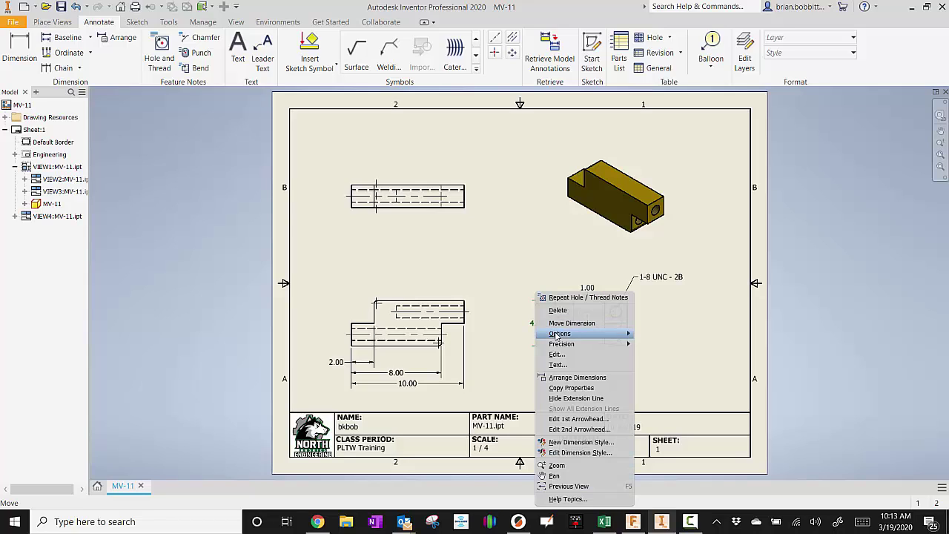
left_click(576, 443)
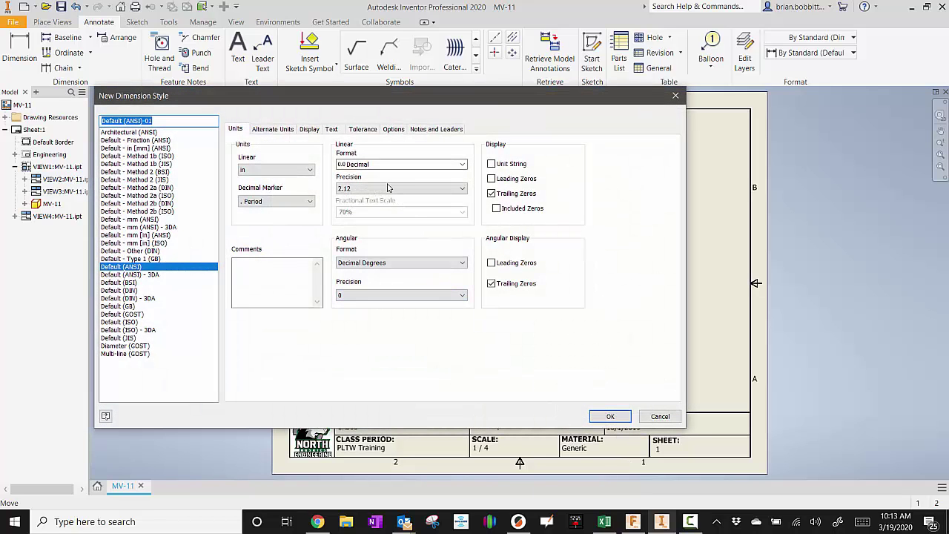
left_click(334, 129)
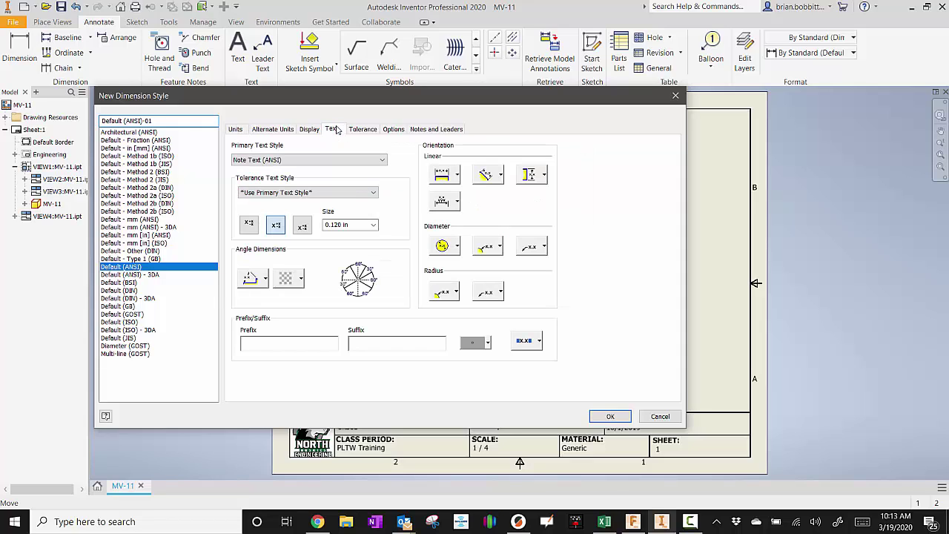
left_click(543, 176)
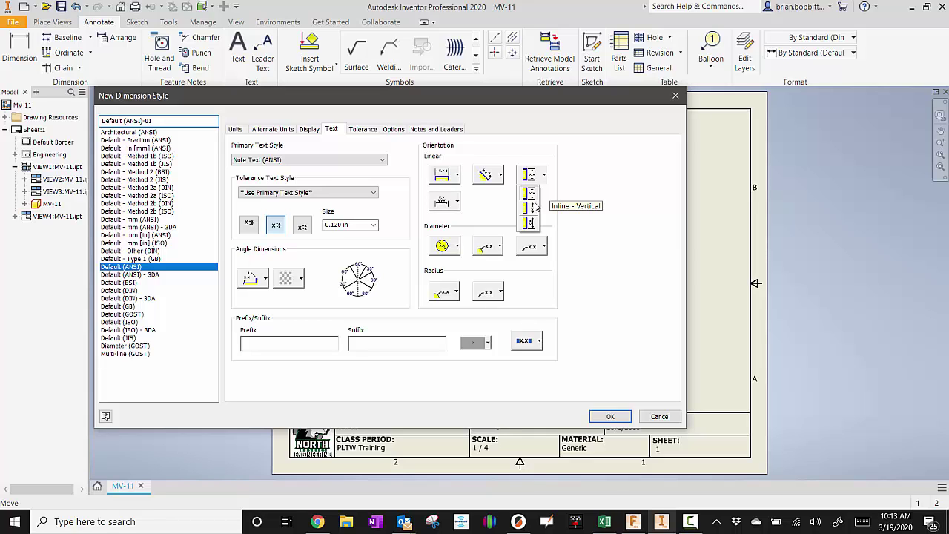
left_click(533, 204)
left_click(610, 416)
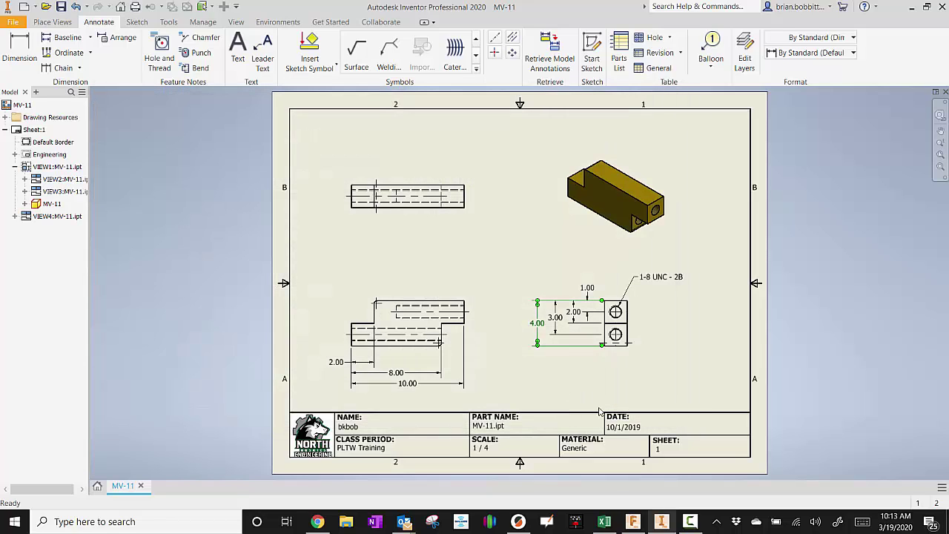
Create another dimension style from the right-side view's 3.00 dimension, setting its vertical linear text to Inline - Vertical
right_click(557, 320)
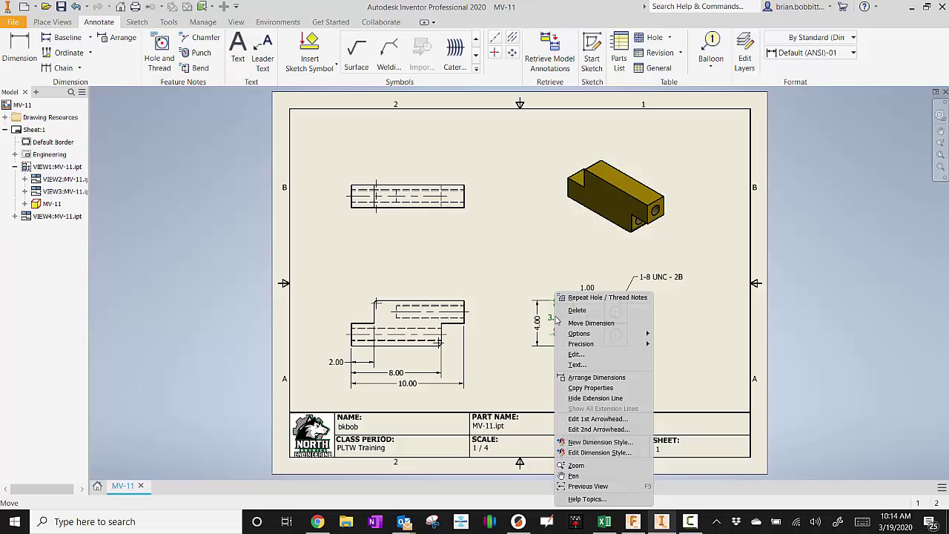
left_click(593, 443)
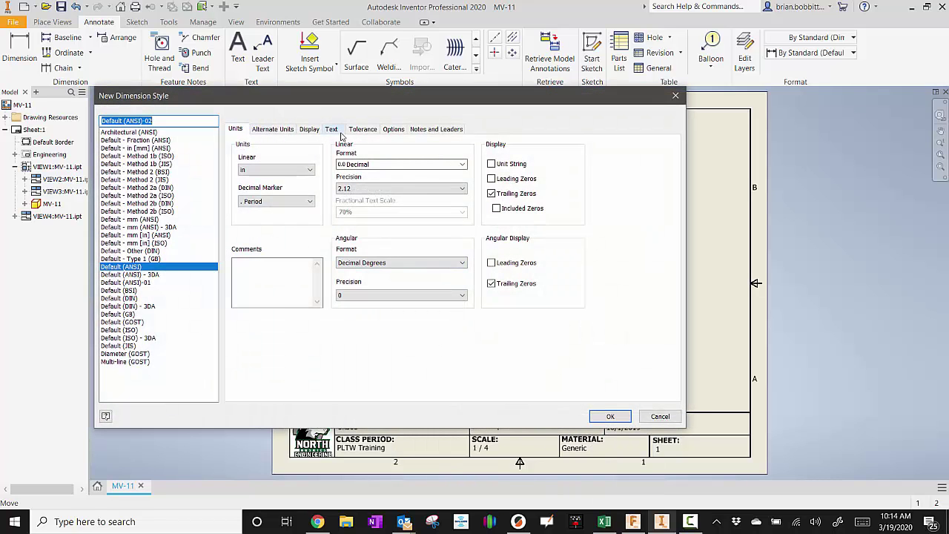
left_click(332, 130)
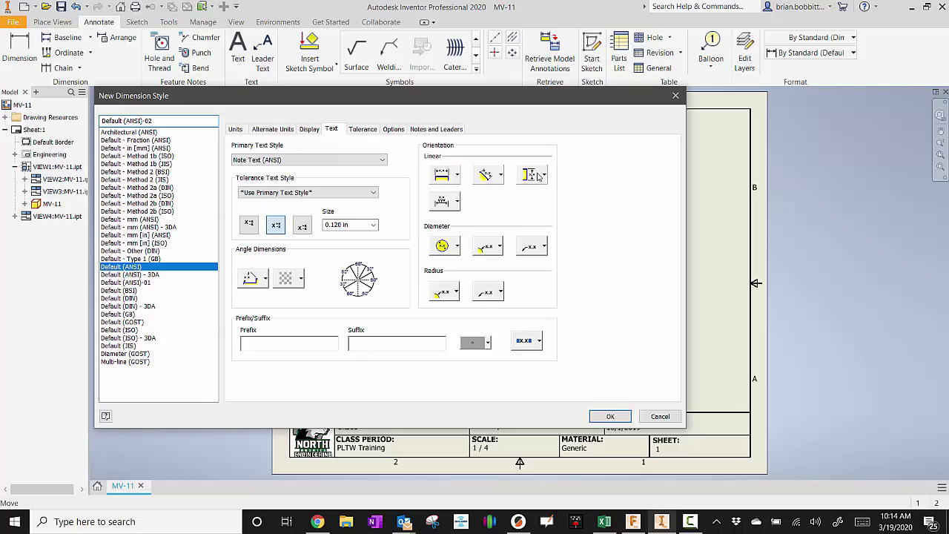
left_click(545, 177)
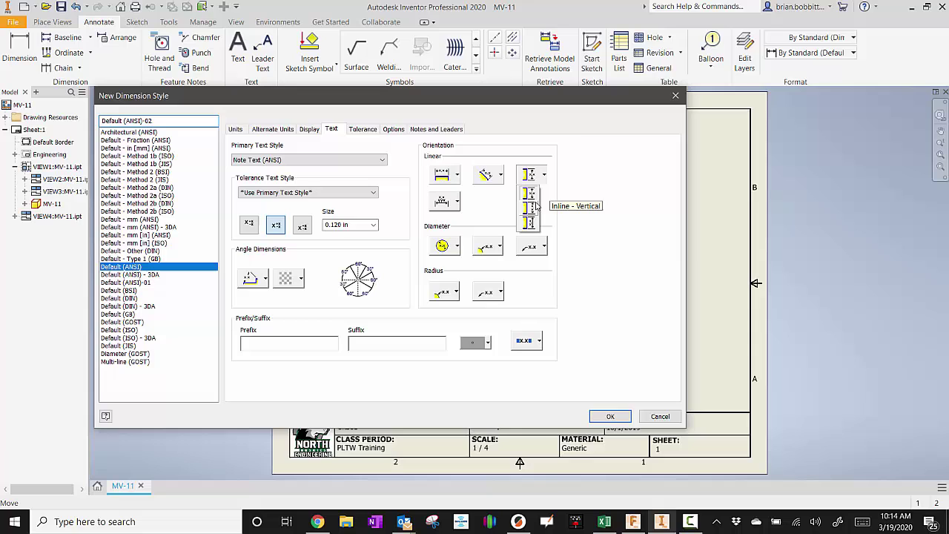
left_click(534, 208)
left_click(610, 416)
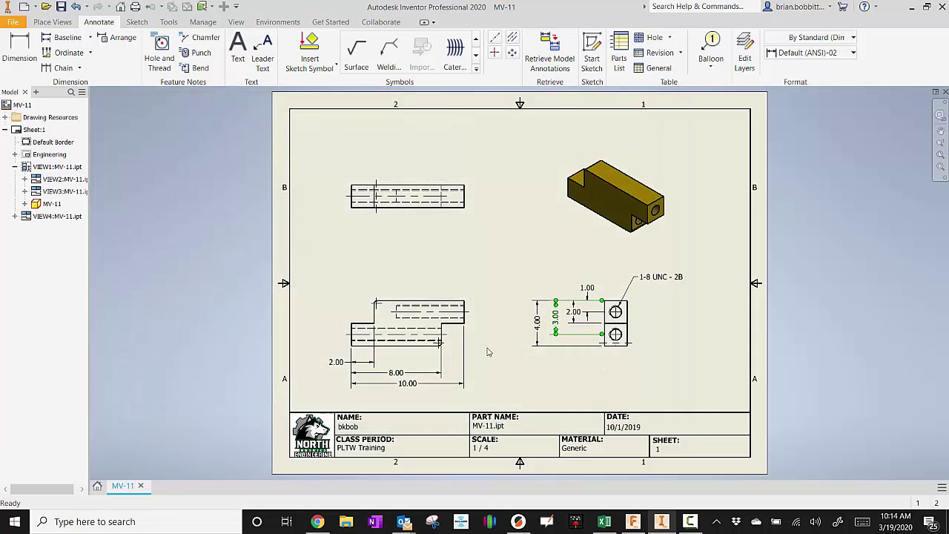
Select the 2.00 dimension below the front view
left_click(339, 363)
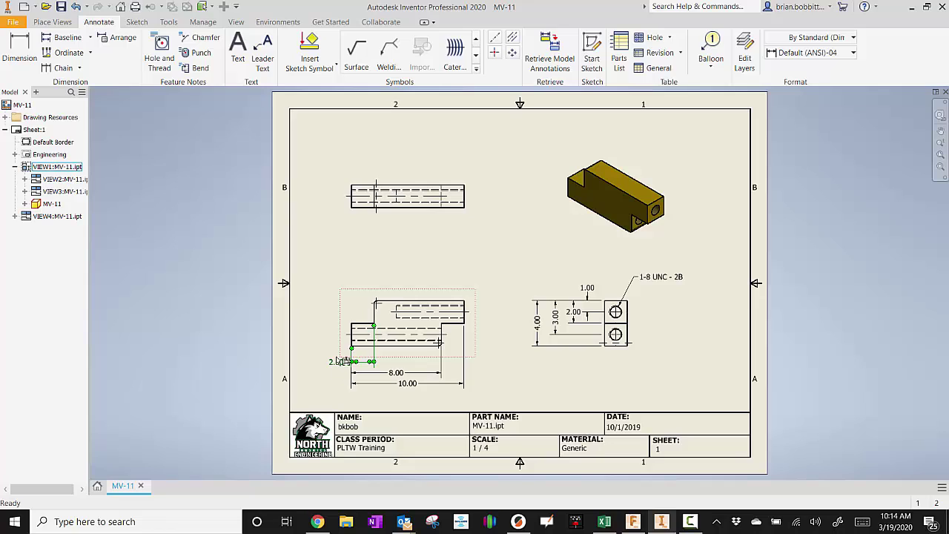